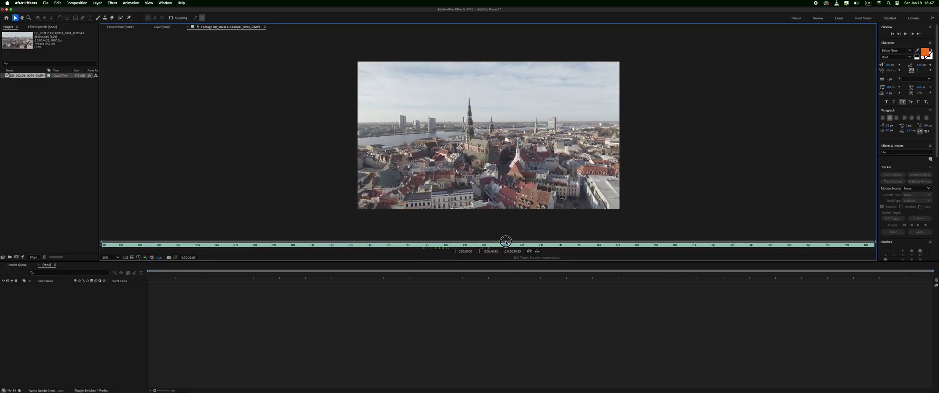
# Trim the drone clip so it starts at 0:00:33:41, the church-spire shot.
pyautogui.click(688, 243)
pyautogui.moveTo(688, 243); pyautogui.dragTo(748, 237)
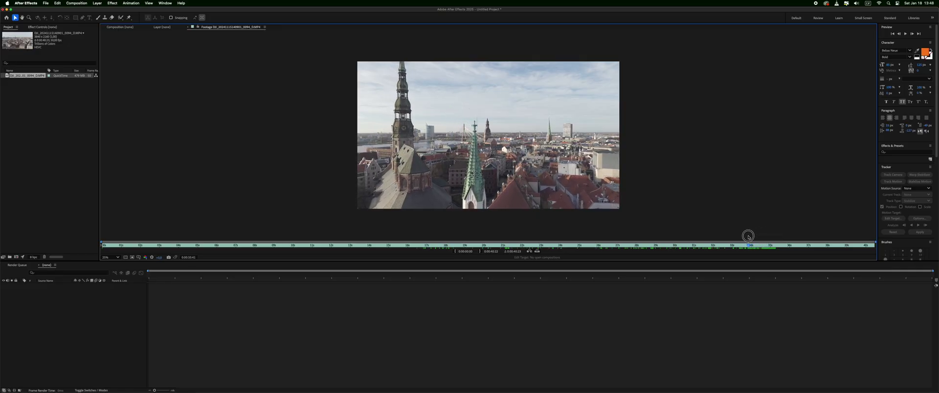
pyautogui.click(457, 253)
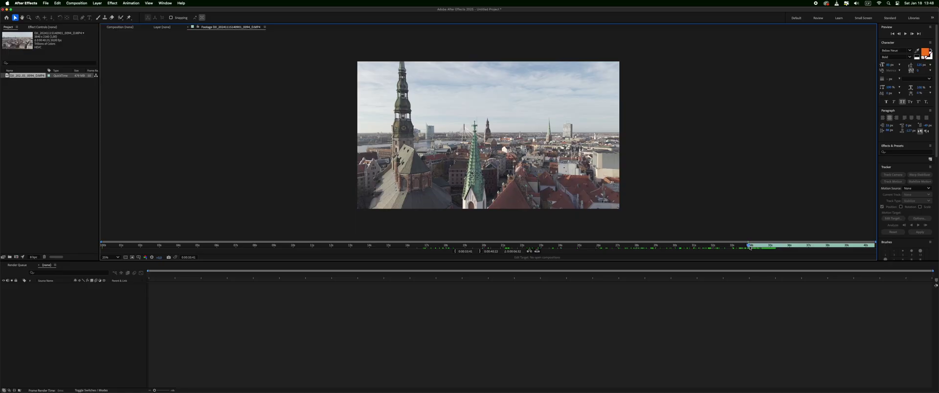
pyautogui.moveTo(750, 247); pyautogui.dragTo(792, 238)
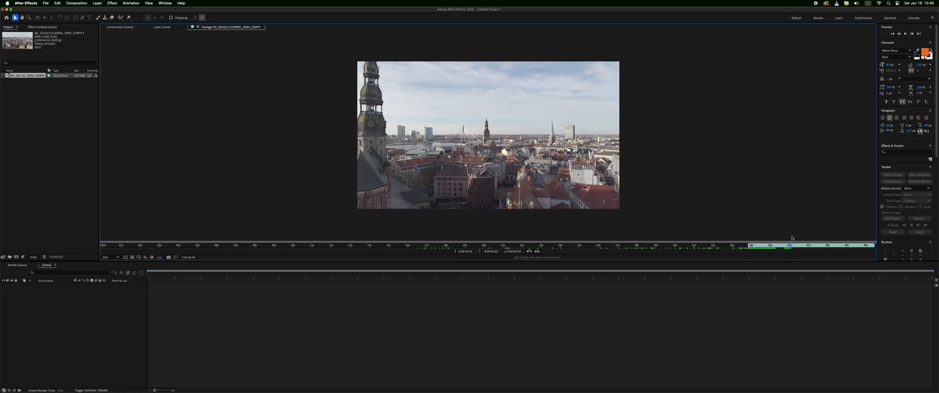
# Set the clip's out point to 0:00:36:03, build a new composition from it, and preview.
pyautogui.click(482, 253)
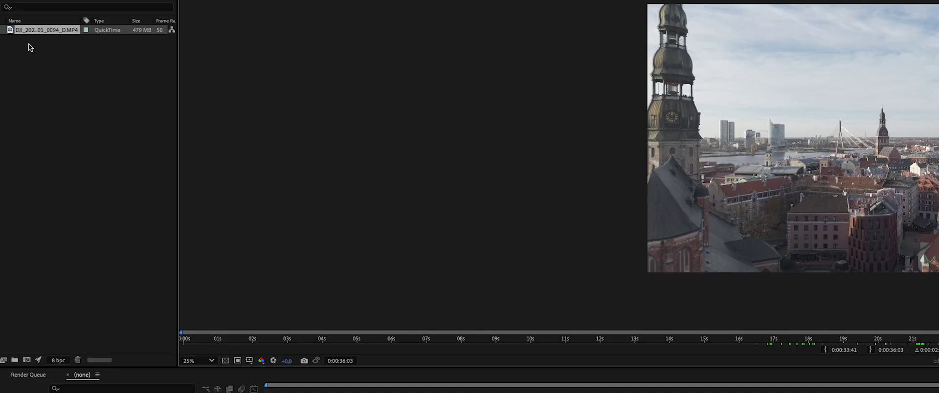
pyautogui.moveTo(42, 28); pyautogui.dragTo(31, 361)
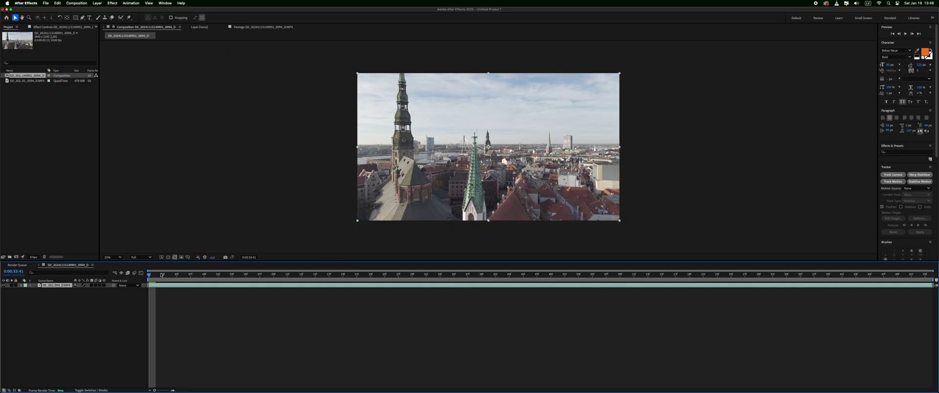
pyautogui.press('space')
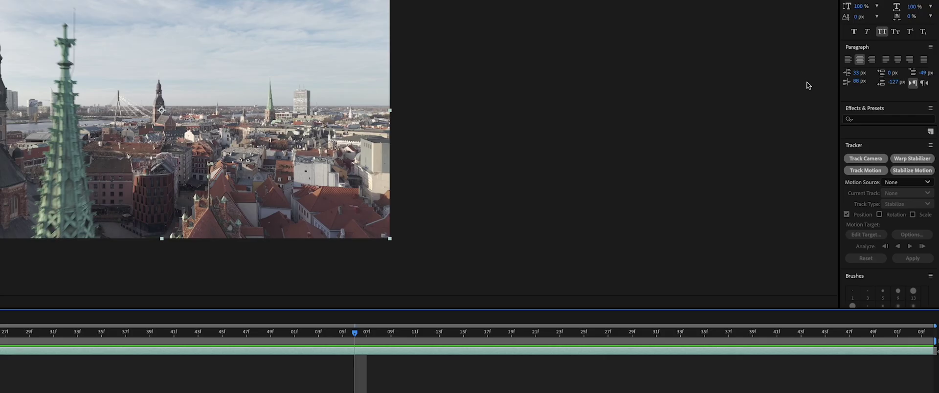
# Bring up the Tracker panel and run Track Camera on the drone footage.
pyautogui.click(928, 167)
pyautogui.click(904, 146)
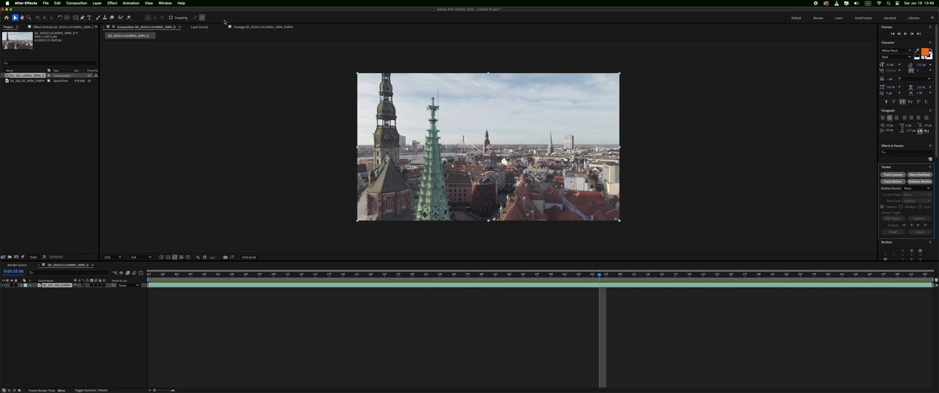
pyautogui.click(165, 3)
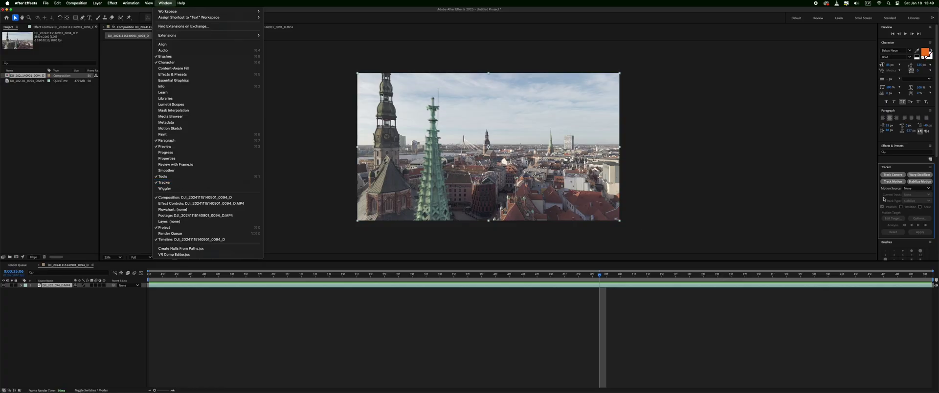
pyautogui.click(905, 167)
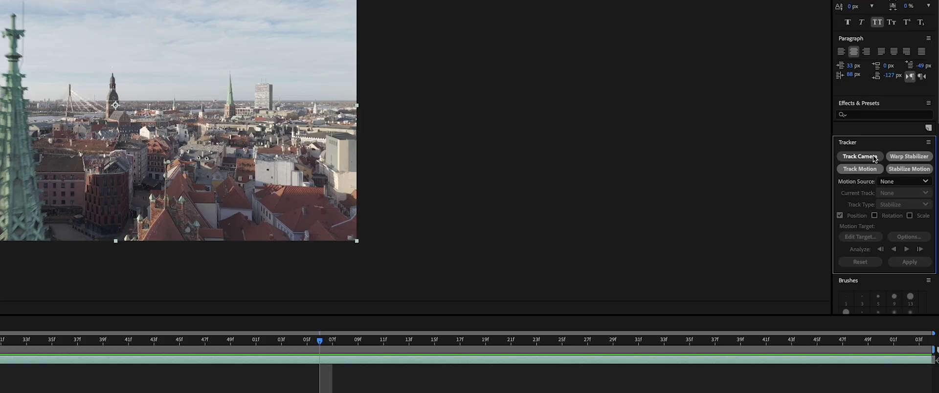
pyautogui.click(875, 157)
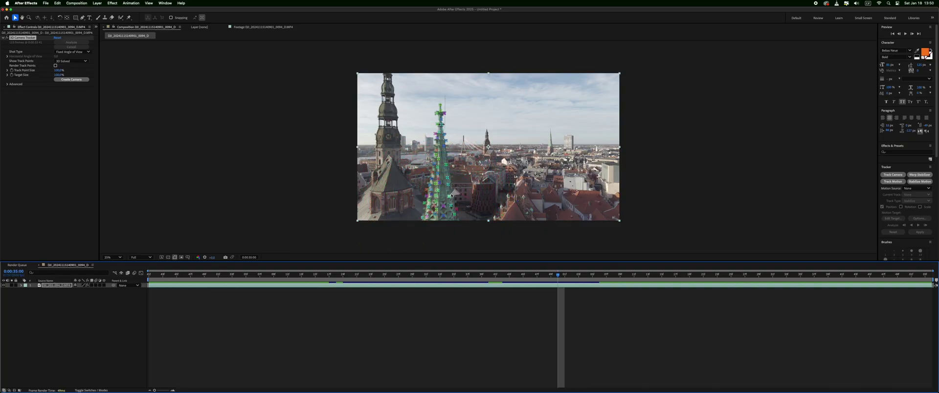
# Select the green spire's track points and create a text layer plus 3D tracker camera from them.
pyautogui.click(437, 196)
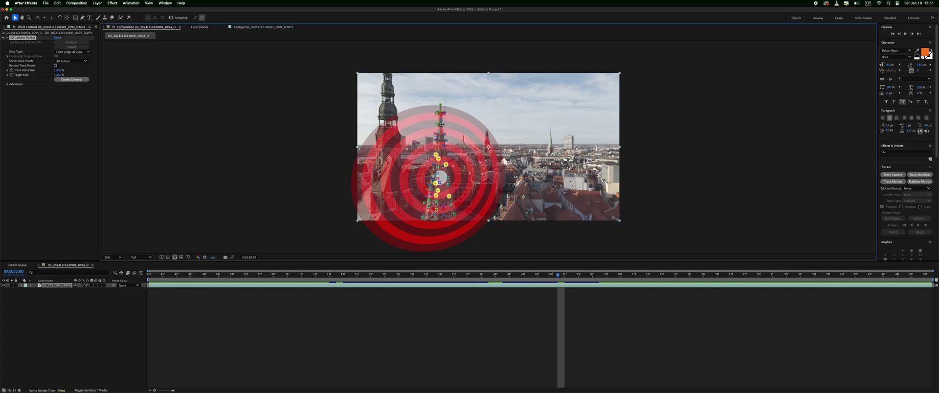
pyautogui.rightClick(441, 175)
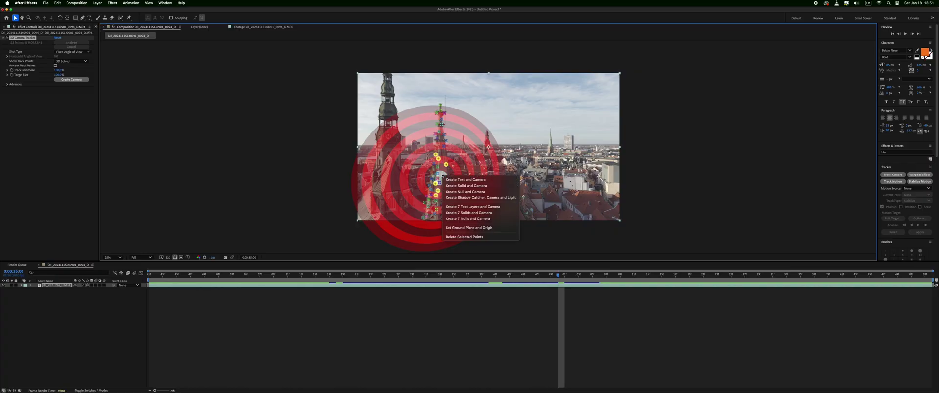
pyautogui.click(472, 180)
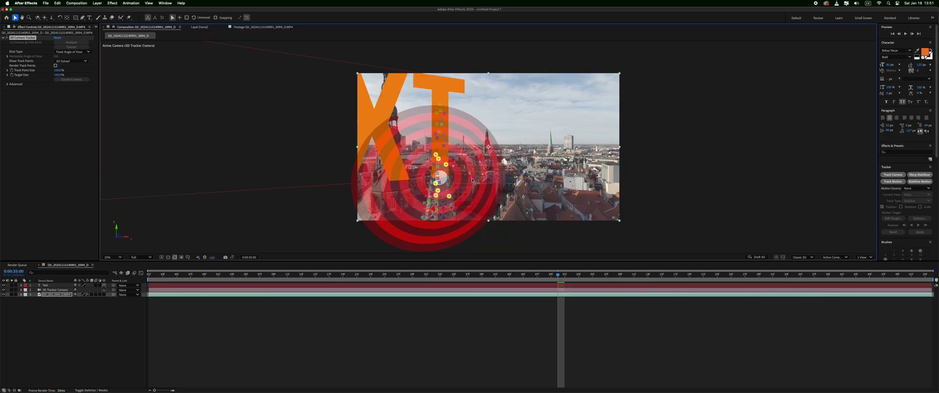
# Select the new placeholder text layer and preview it tracked over the footage.
pyautogui.click(458, 84)
pyautogui.press('t')
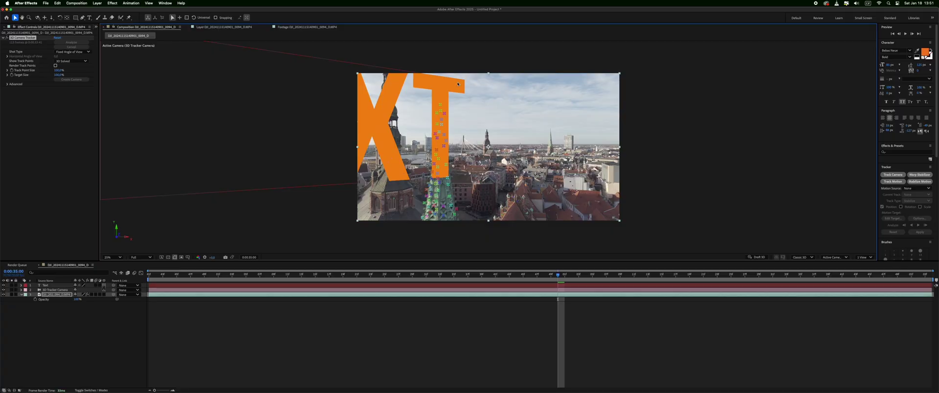
pyautogui.click(535, 285)
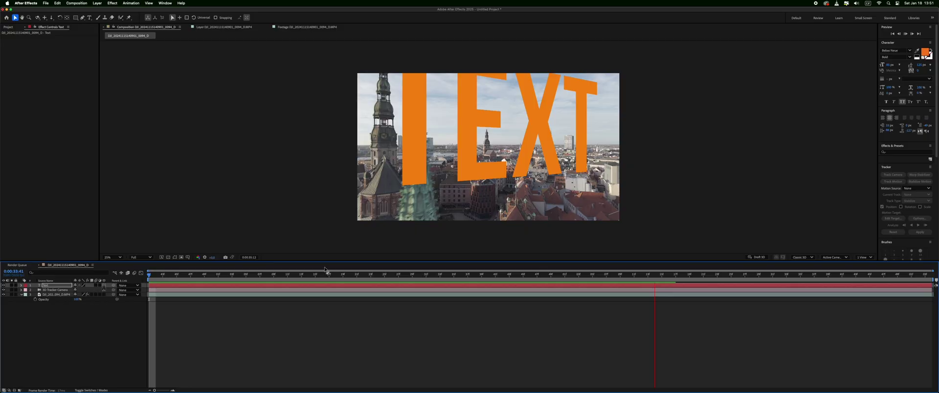
pyautogui.press('space')
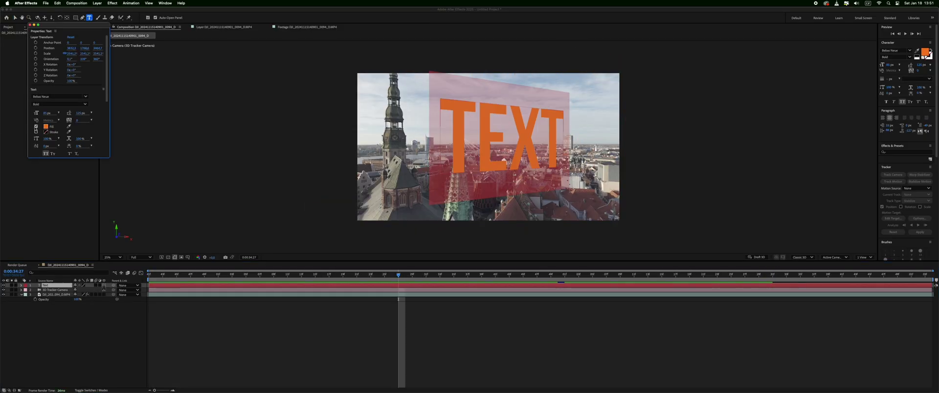
# Make the text fill white (FFFFFF) and move it leftward over the rooftops.
pyautogui.click(46, 127)
pyautogui.click(611, 169)
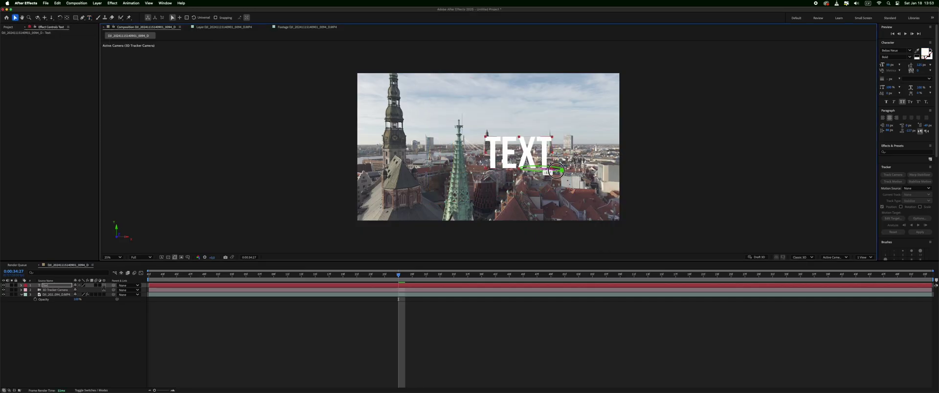
pyautogui.moveTo(556, 171); pyautogui.dragTo(533, 148)
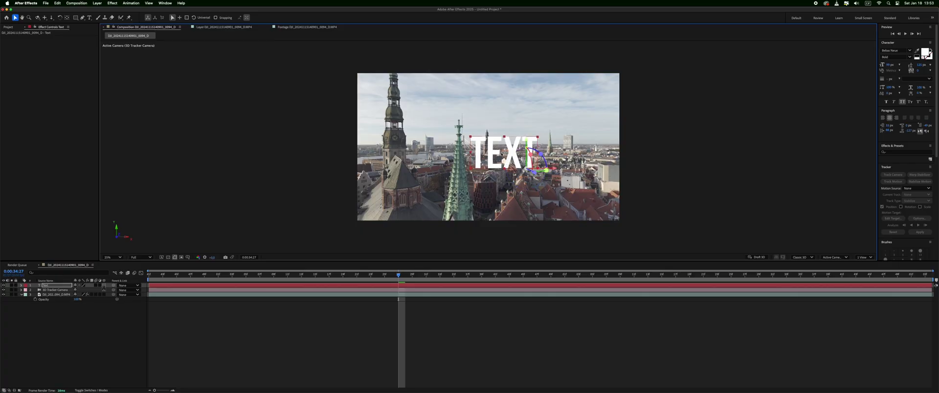
# Replace the placeholder with the title 'riga old town'.
pyautogui.doubleClick(502, 154)
pyautogui.write('riga old to')
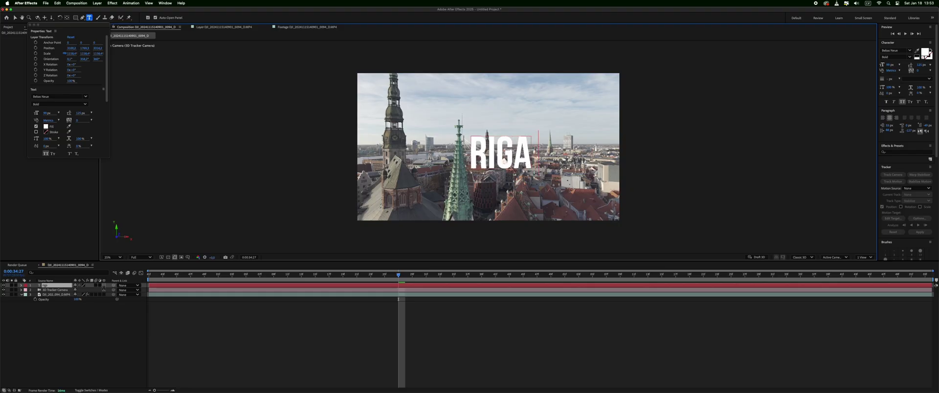
pyautogui.write('wn')
pyautogui.press('Escape')
pyautogui.press('v')
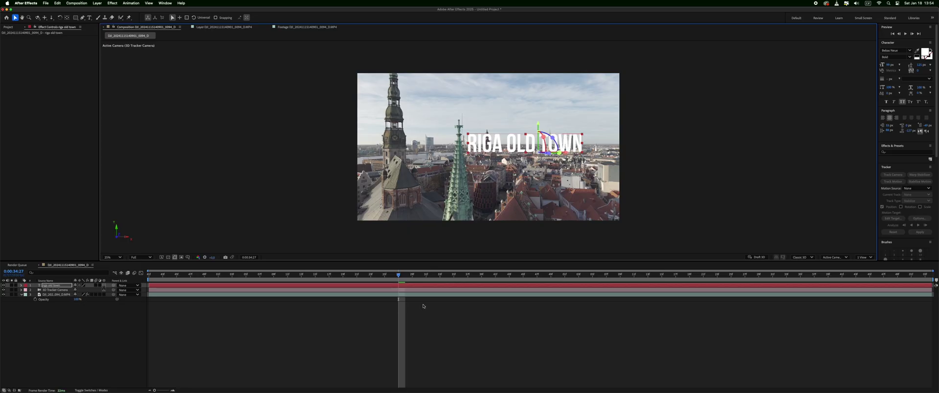
# Reposition the RIGA OLD TOWN title in 3D and tilt it slightly, checking it across frames.
pyautogui.moveTo(400, 275); pyautogui.dragTo(645, 250)
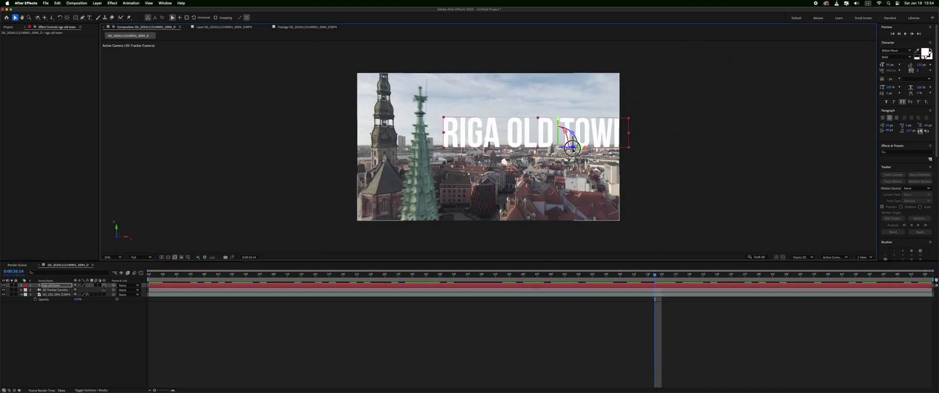
pyautogui.moveTo(564, 137); pyautogui.dragTo(593, 150)
pyautogui.moveTo(655, 274); pyautogui.dragTo(823, 259)
pyautogui.press('space')
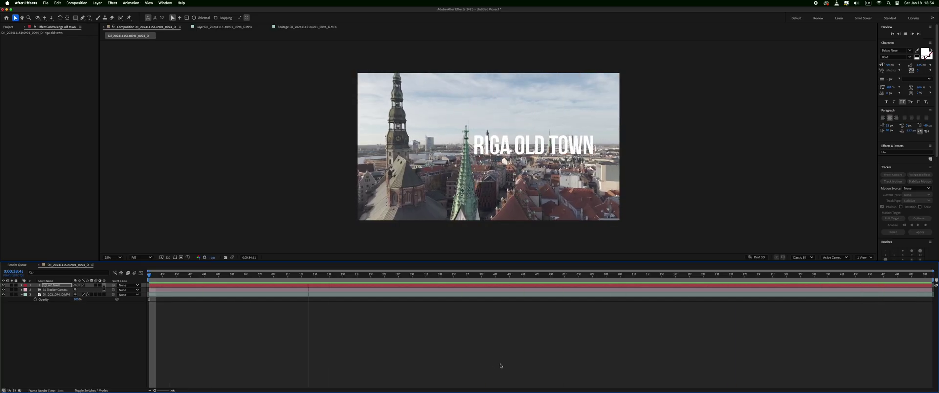
pyautogui.press('space')
pyautogui.moveTo(463, 279); pyautogui.dragTo(370, 291)
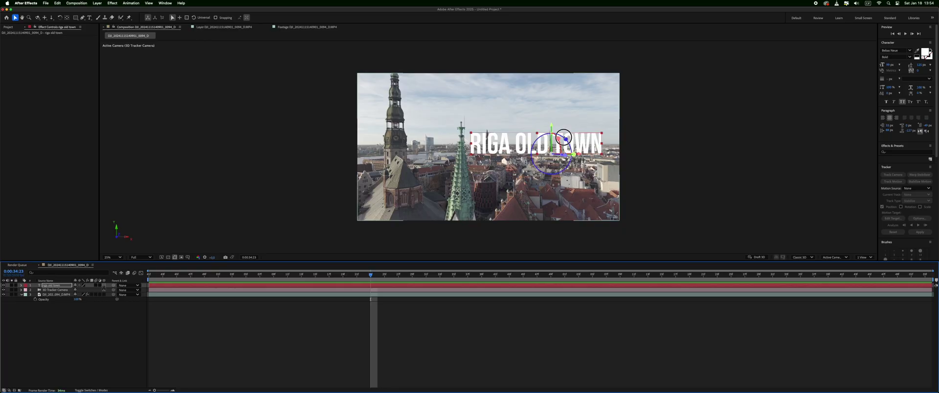
pyautogui.moveTo(564, 137); pyautogui.dragTo(564, 137)
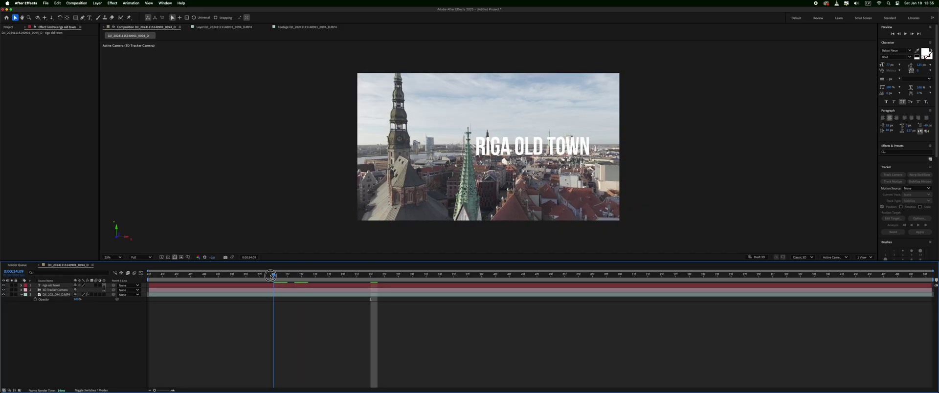
# Check the title's movement across later frames and switch on motion blur for the riga old town layer.
pyautogui.click(642, 275)
pyautogui.moveTo(657, 278); pyautogui.dragTo(806, 278)
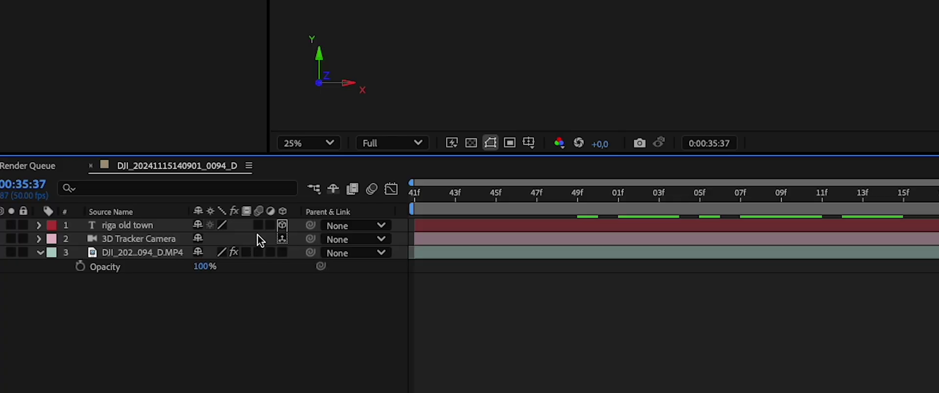
pyautogui.click(96, 286)
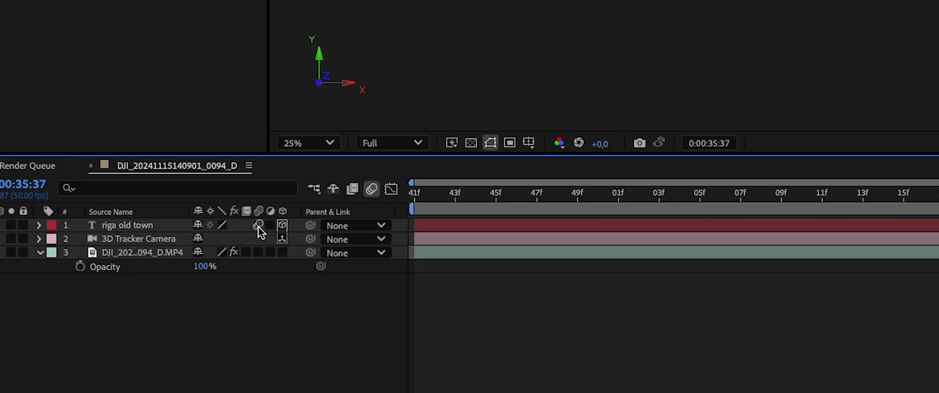